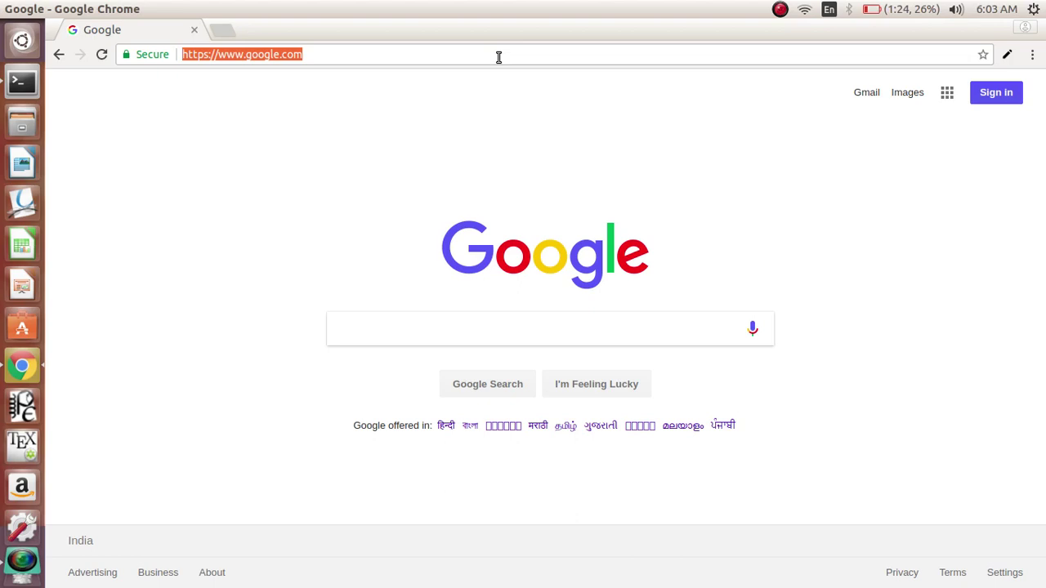
type("w")
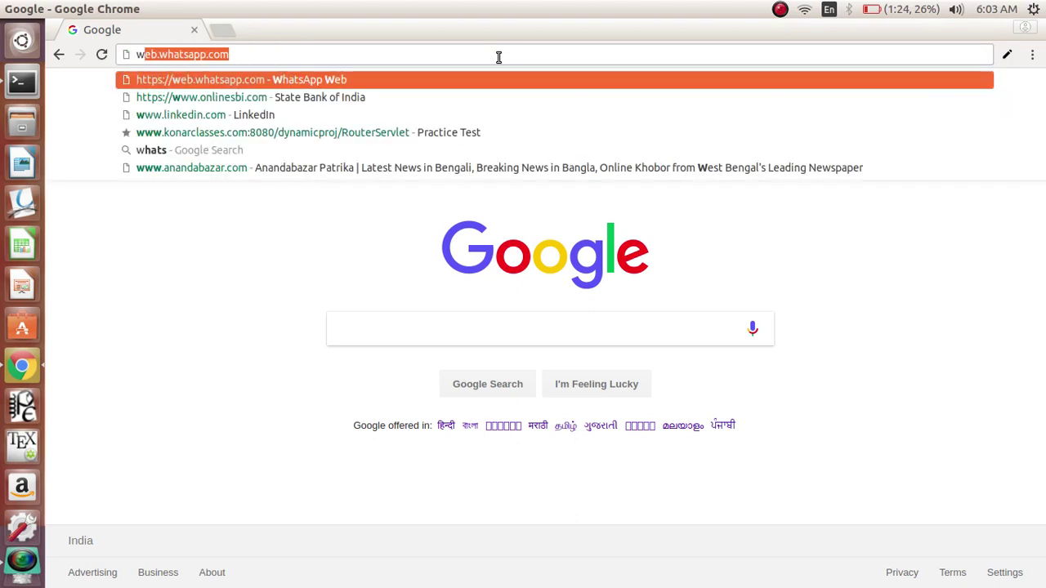
type("ww.ko")
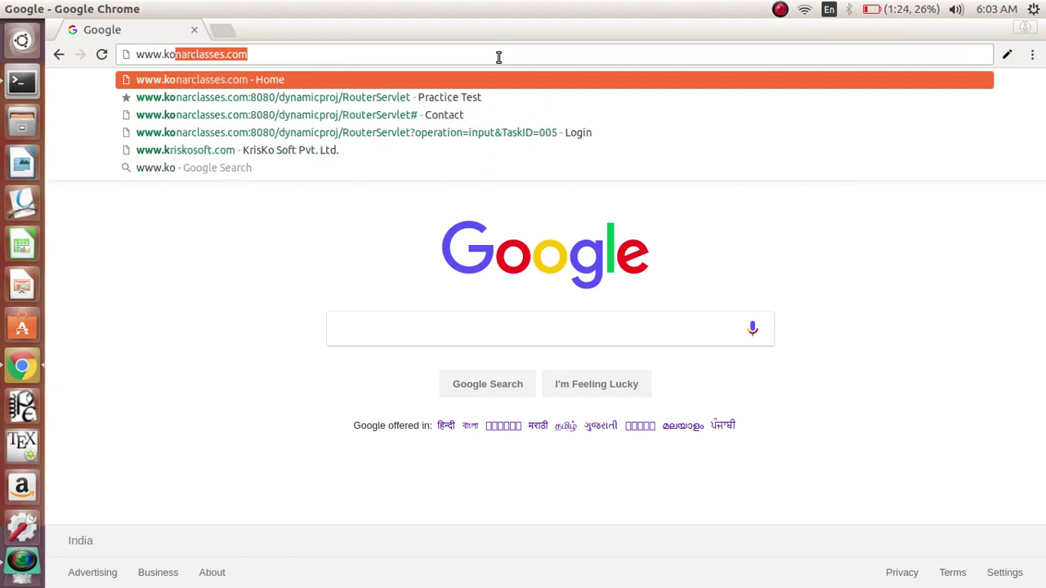
type("narclass")
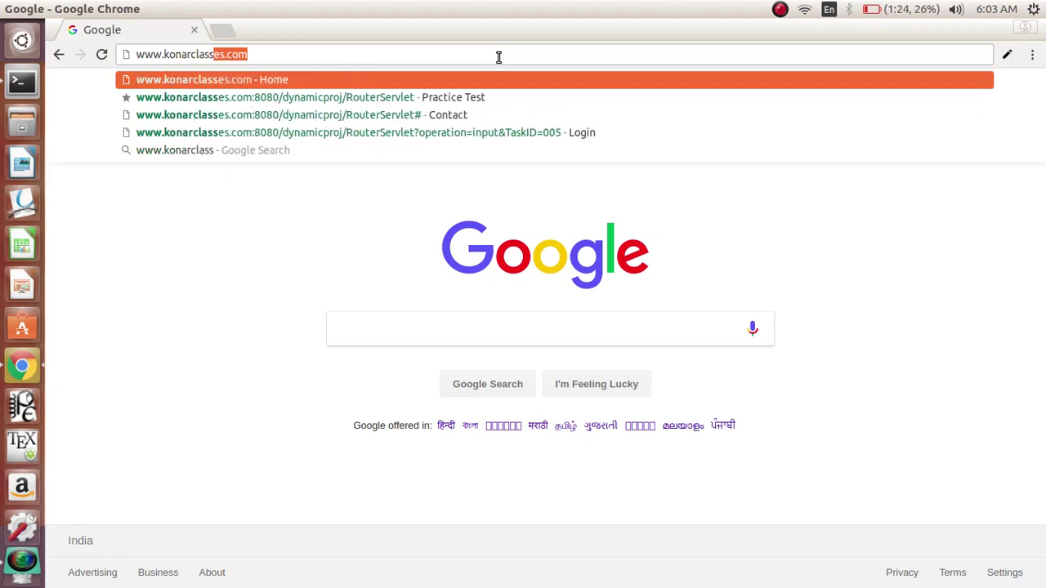
type("es.com")
key("Return")
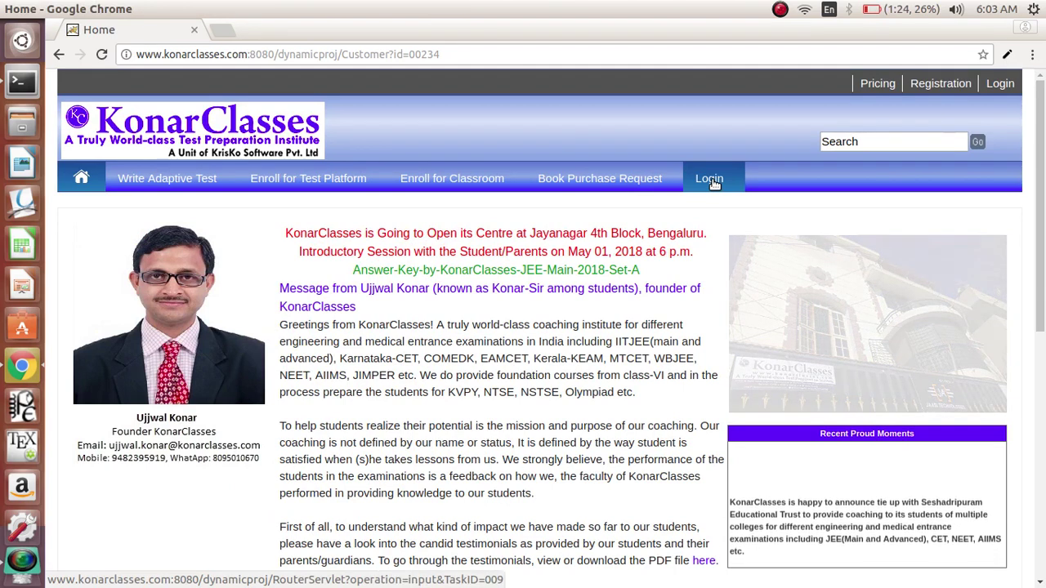
Step: Log in on the Login page with the Class 11-12 demo account's e-mail and password
left_click(713, 185)
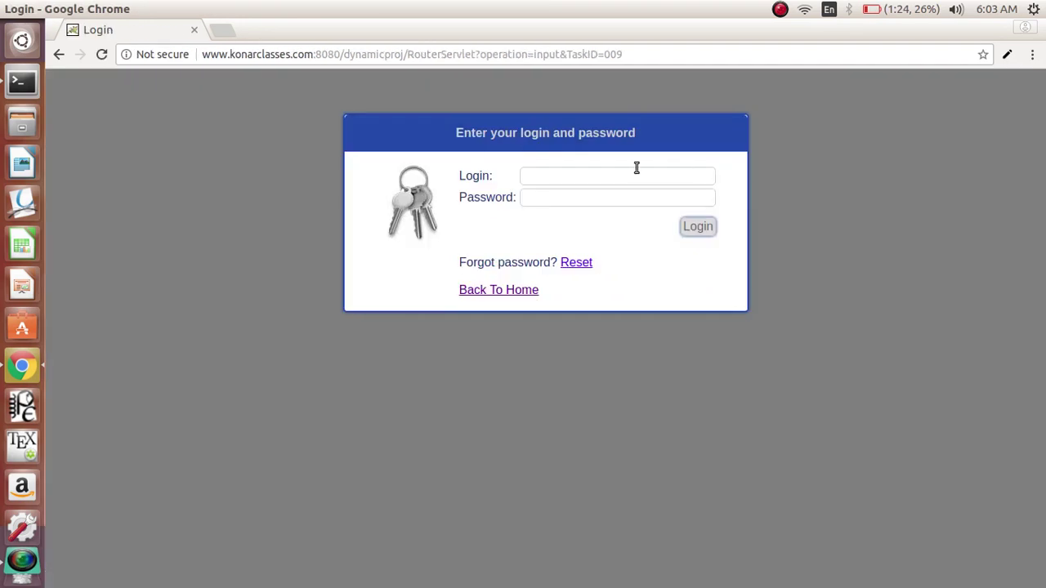
left_click(628, 177)
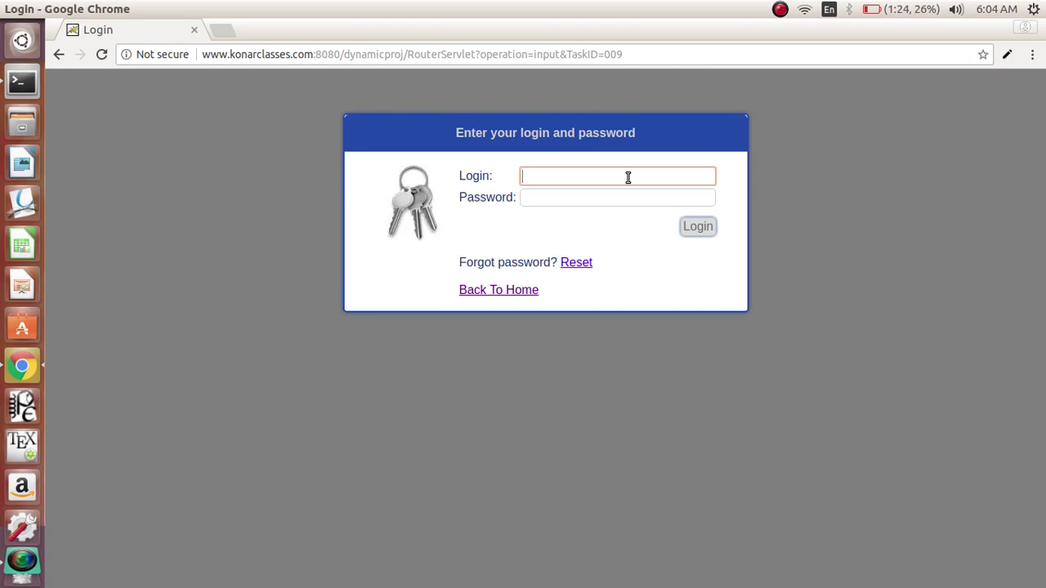
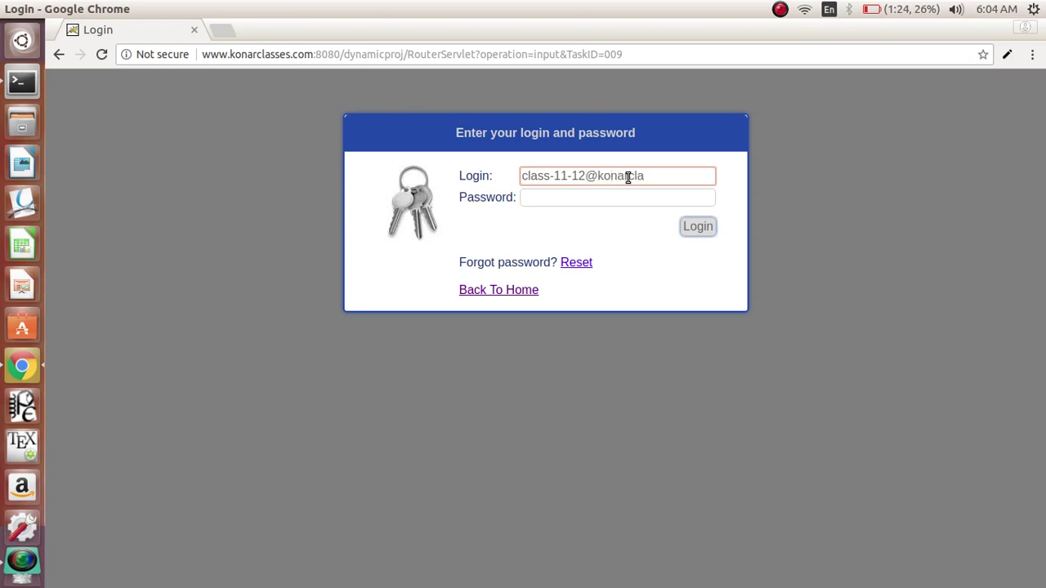
key("Tab")
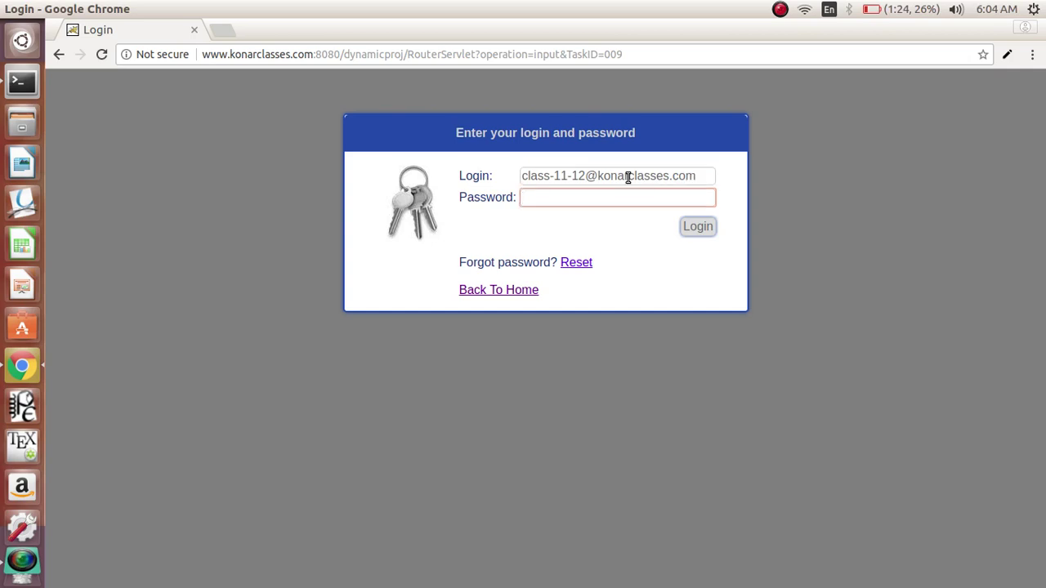
type("•••••••")
left_click(704, 225)
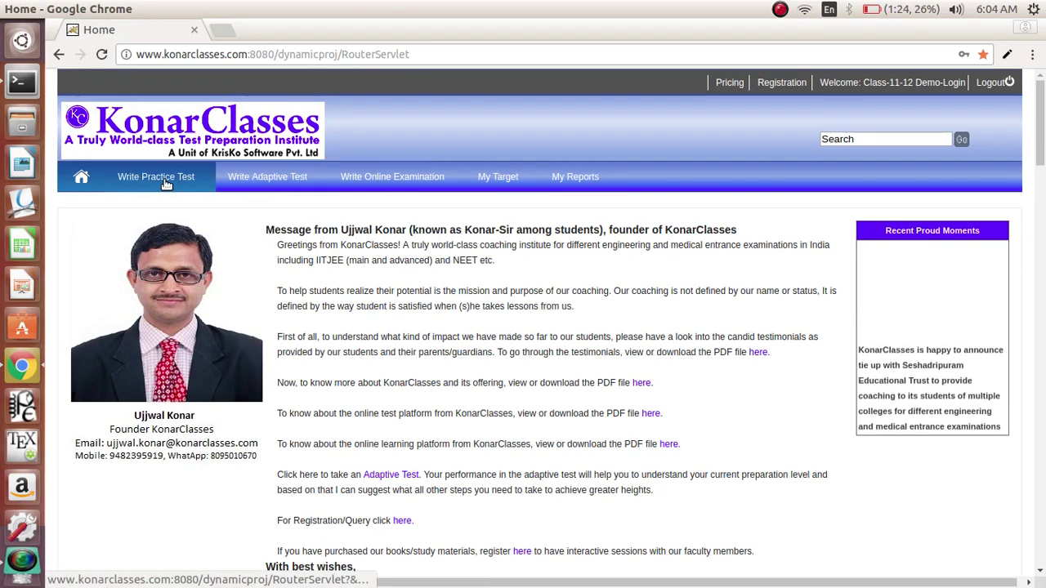
Step: Go to Write Practice Test to see the IITJEE-Main Maths chapter list
left_click(166, 175)
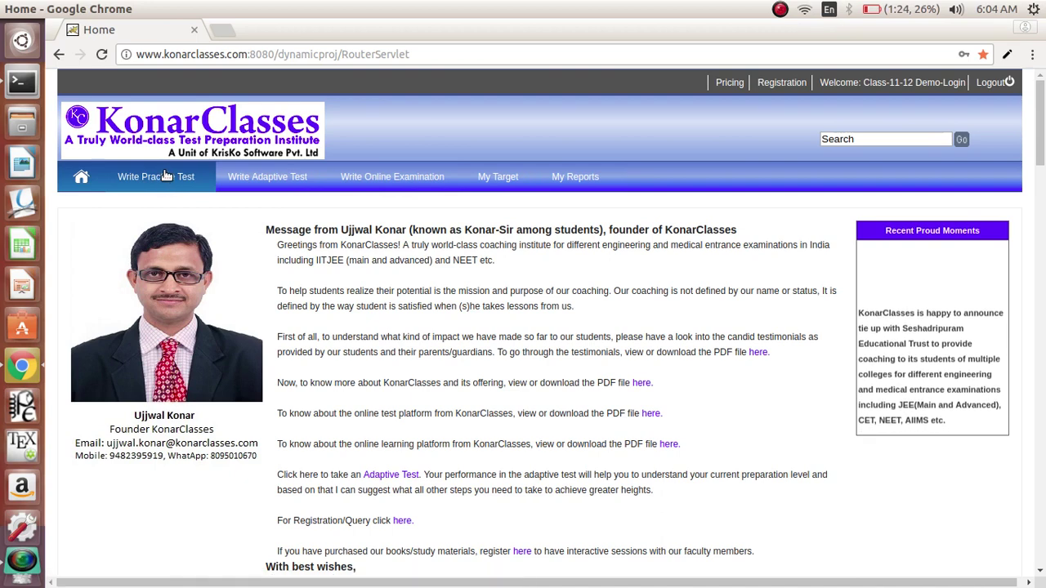
left_click(152, 183)
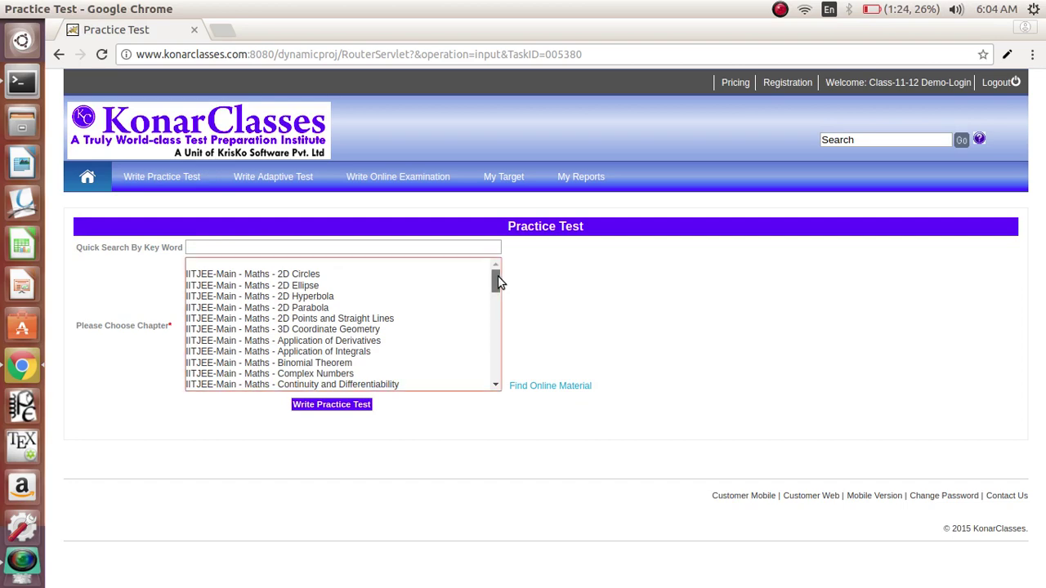
left_click_drag(498, 279, 499, 374)
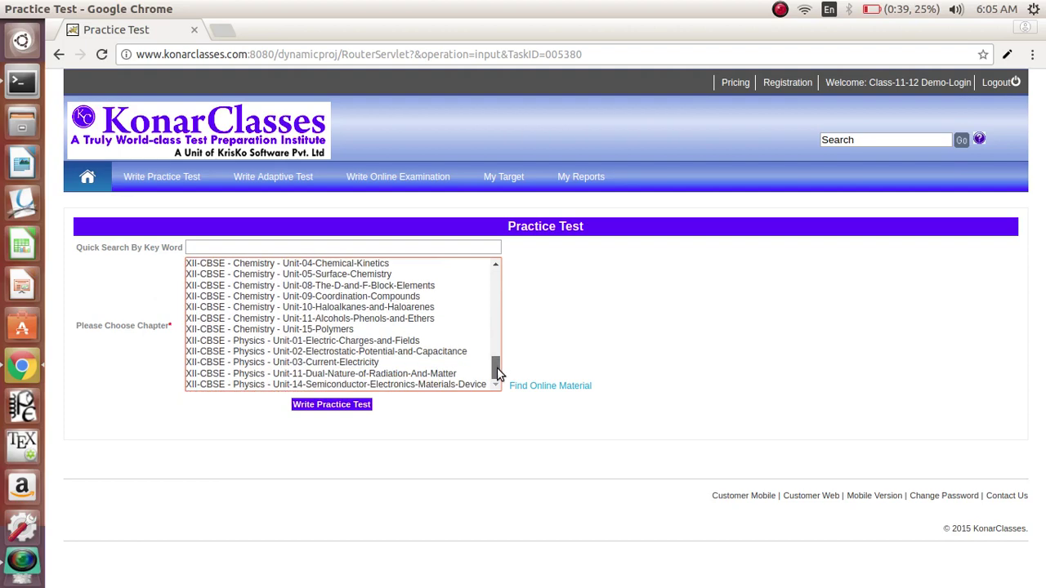
left_click_drag(496, 364, 497, 275)
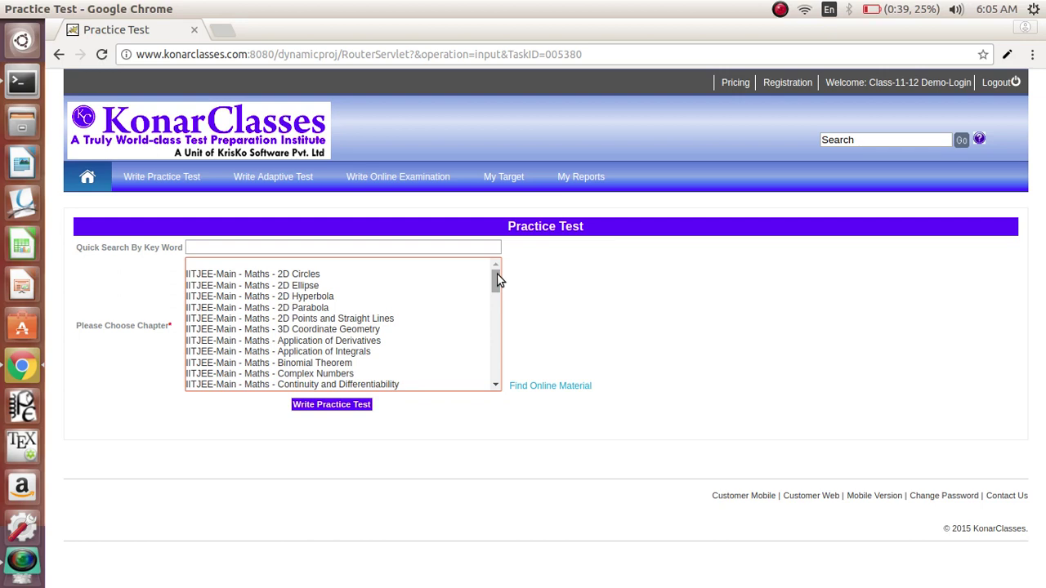
left_click(257, 250)
left_click(257, 250)
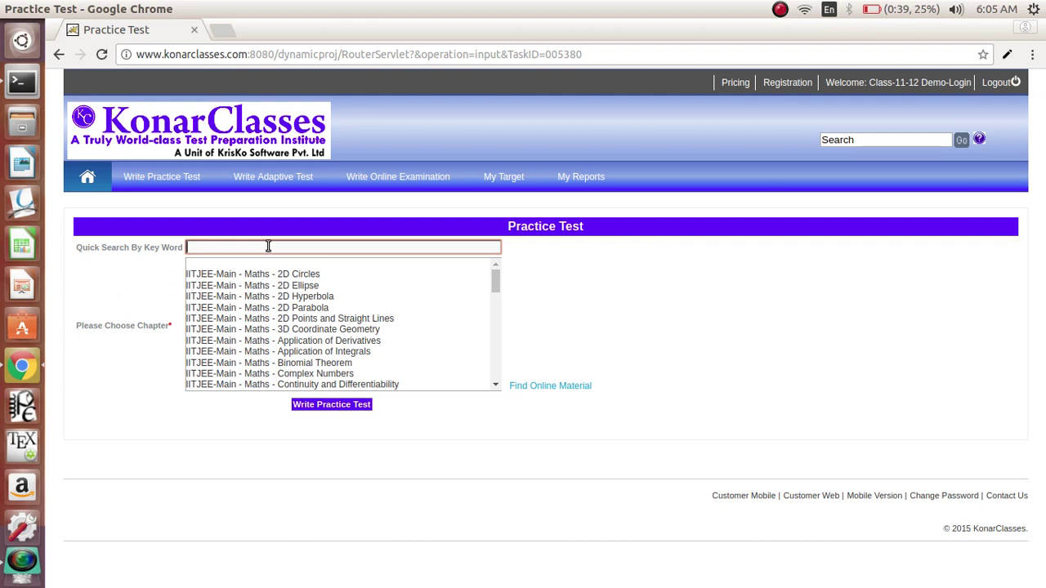
Step: Search 'permu', choose IITJEE-Main - Maths - Permutations and Combinations, and start its practice test
type("p")
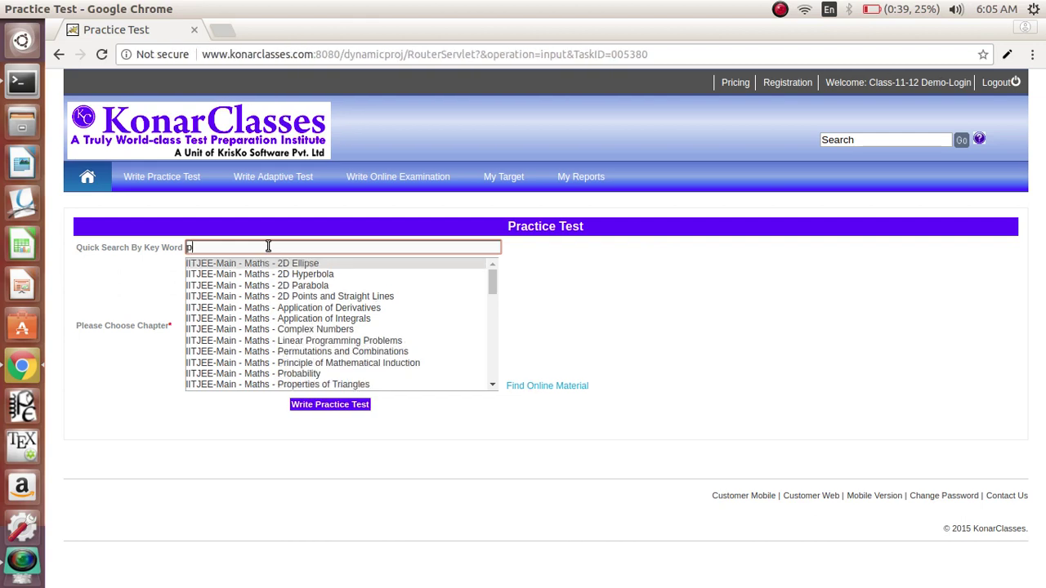
type("erm")
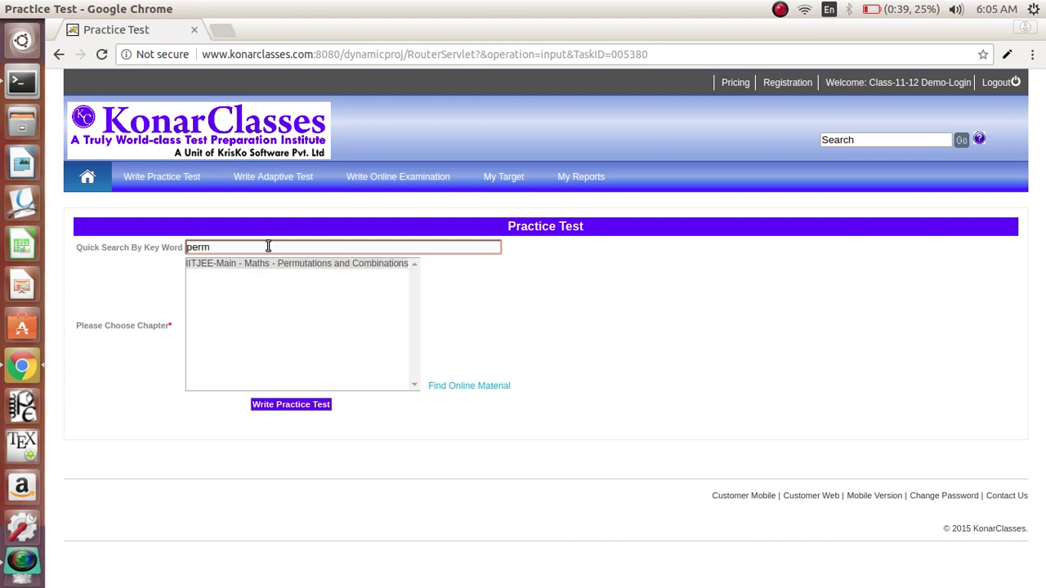
type("u")
left_click(271, 264)
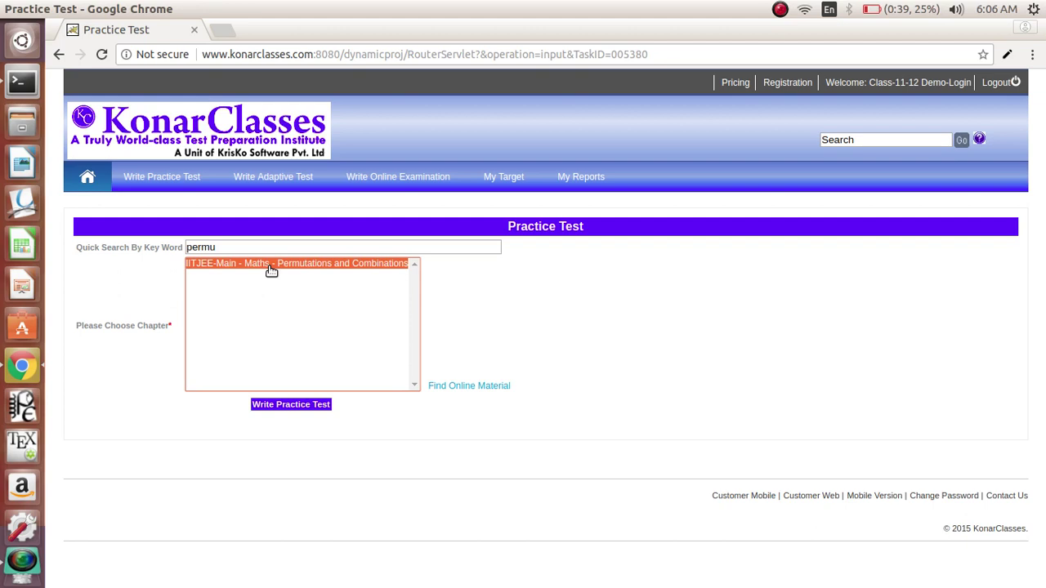
left_click(284, 406)
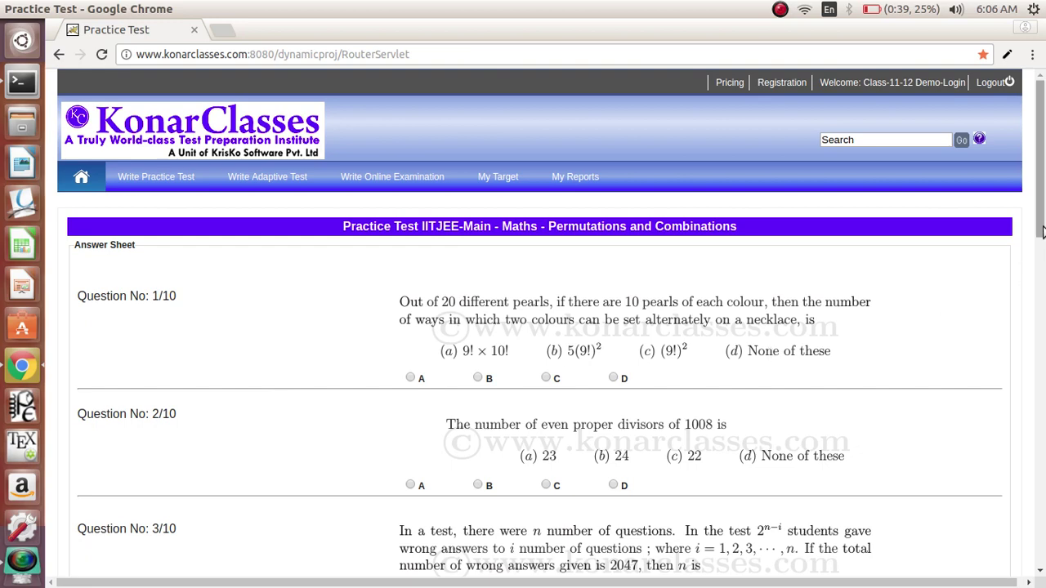
mouse_move(1042, 217)
left_mouse_down()
mouse_move(1043, 541)
mouse_move(1035, 226)
left_mouse_up()
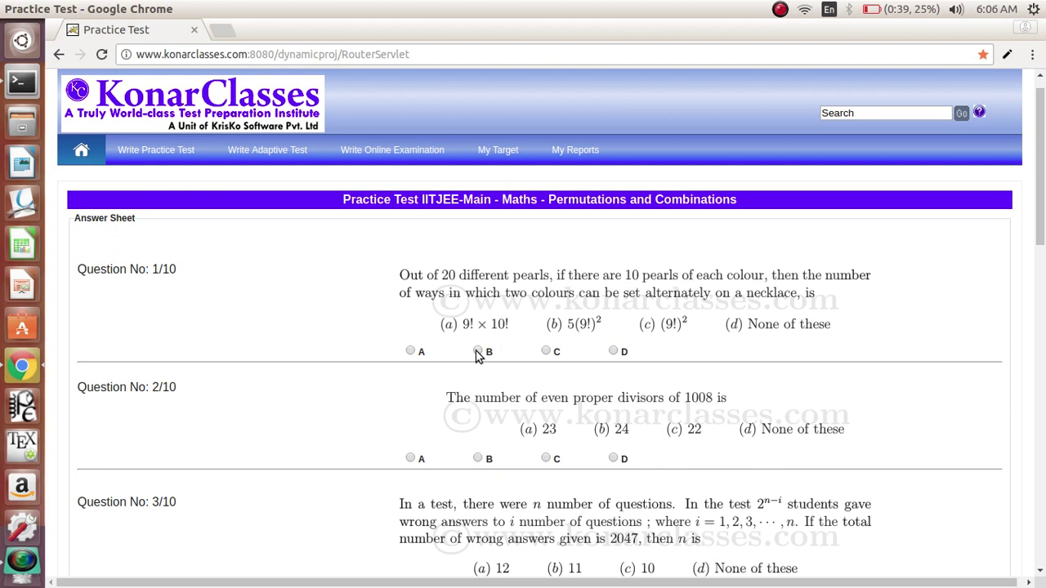
Step: Answer questions 1–4 with options B, C, A and D
left_click(477, 353)
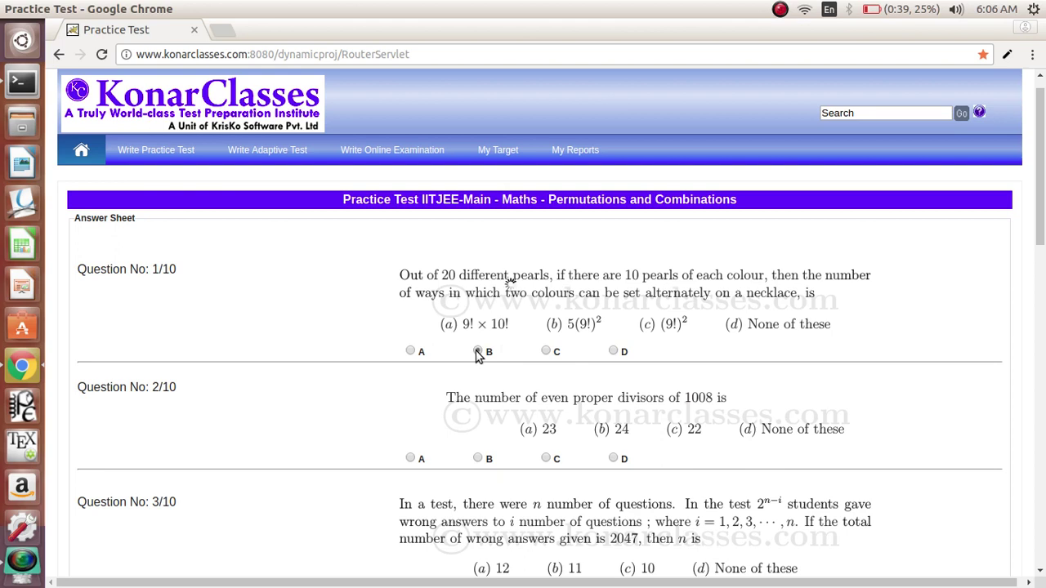
left_click(546, 460)
left_click_drag(1041, 224, 1042, 312)
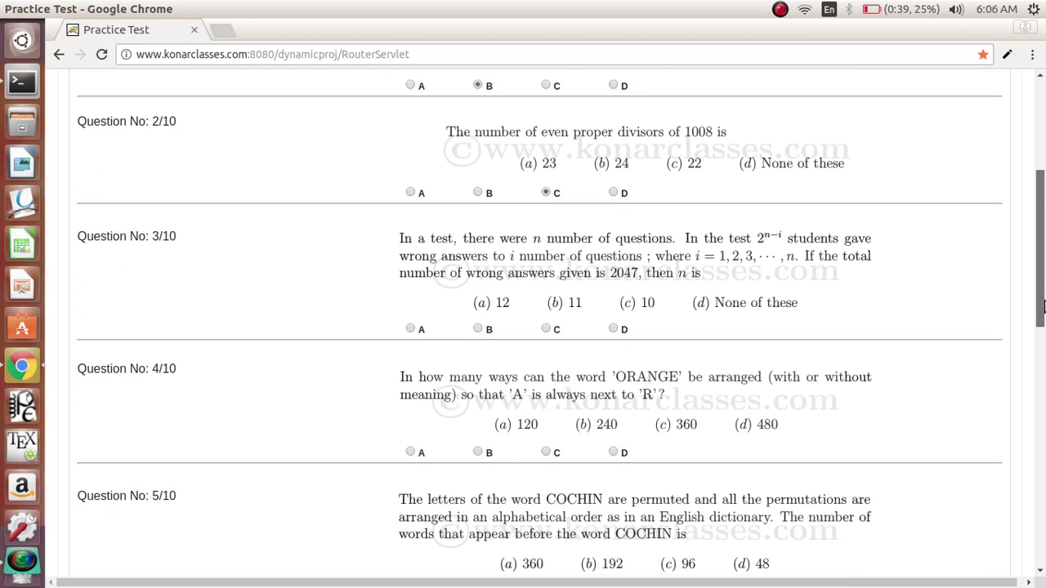
left_click(412, 330)
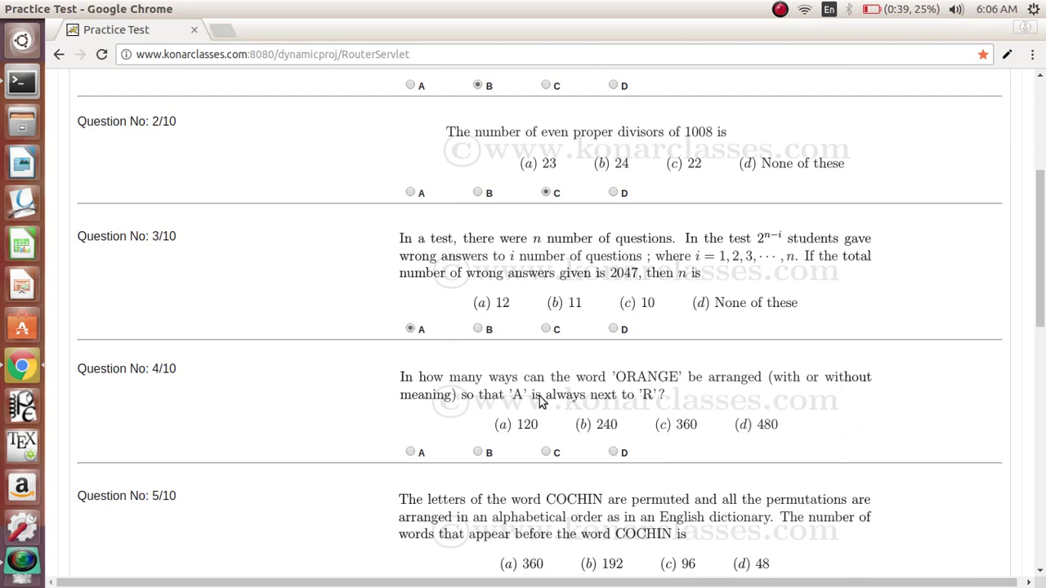
left_click(614, 453)
left_click_drag(1044, 297, 1044, 384)
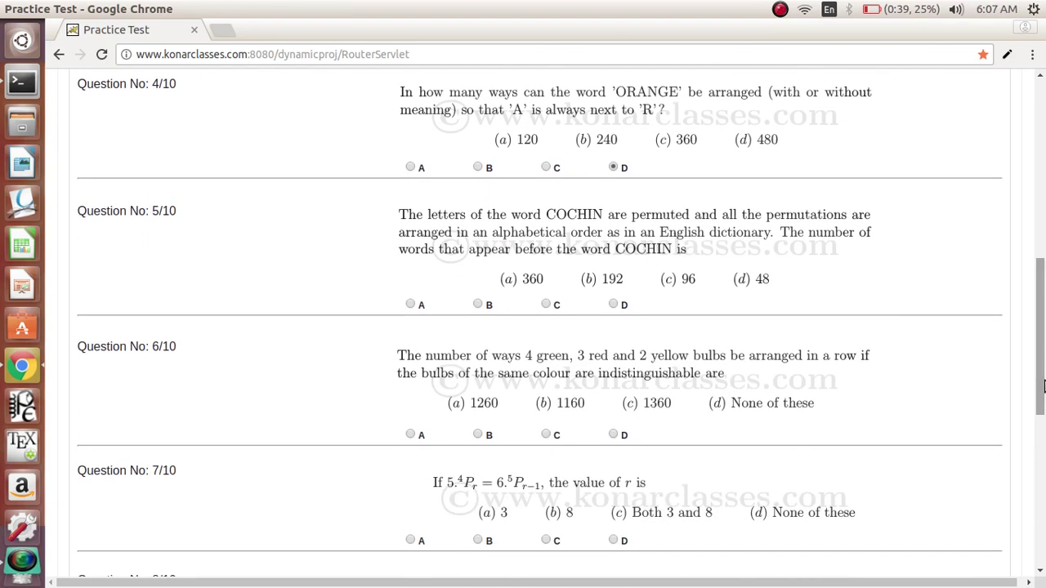
Step: Answer questions 5–9 with B, C, C, A and D, leaving question 10 blank
left_click(478, 307)
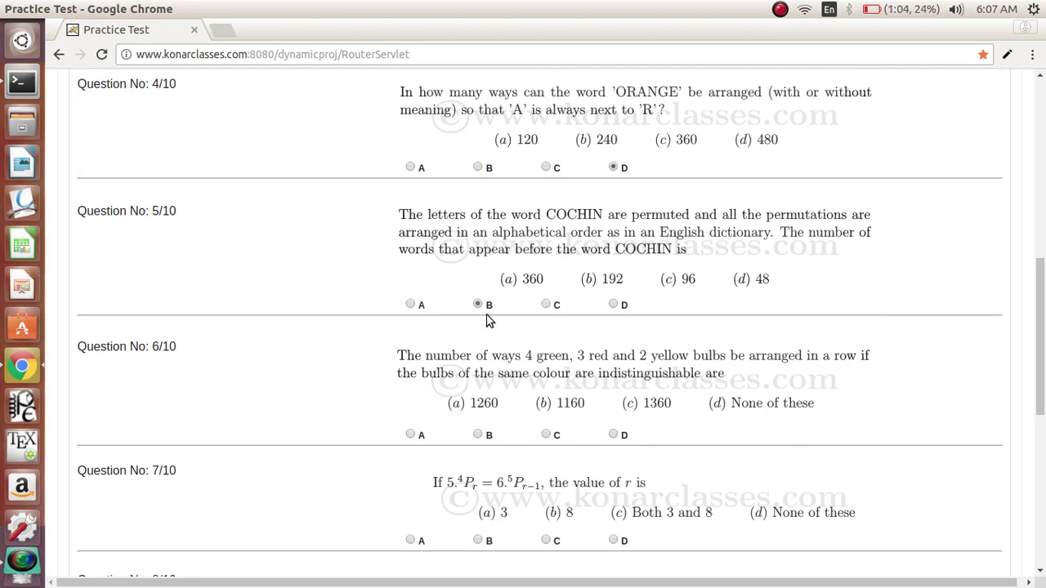
left_click(546, 435)
scroll(1044, 359, "down", 1)
scroll(1043, 360, "down", 2)
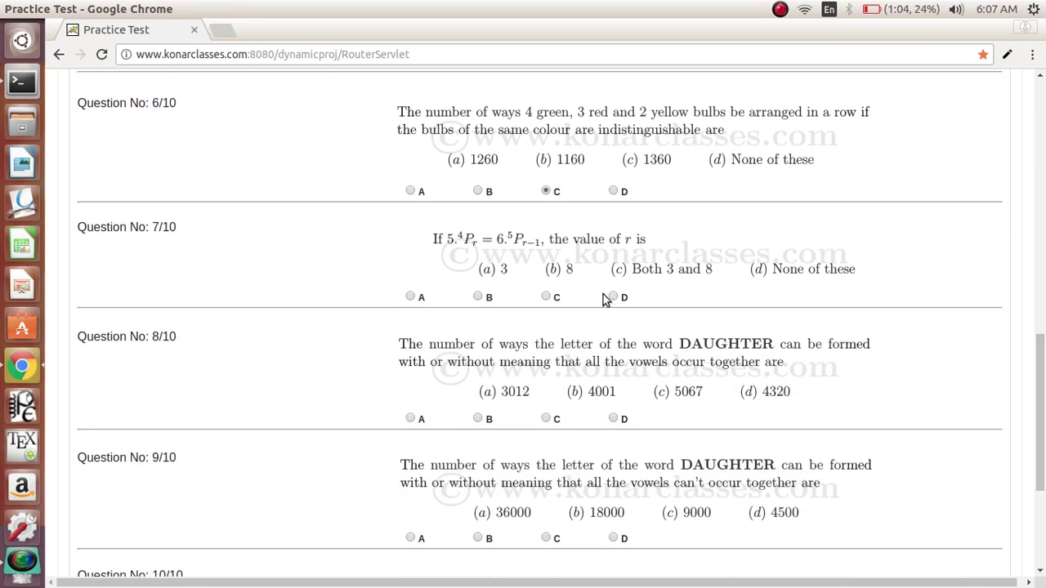
left_click(545, 297)
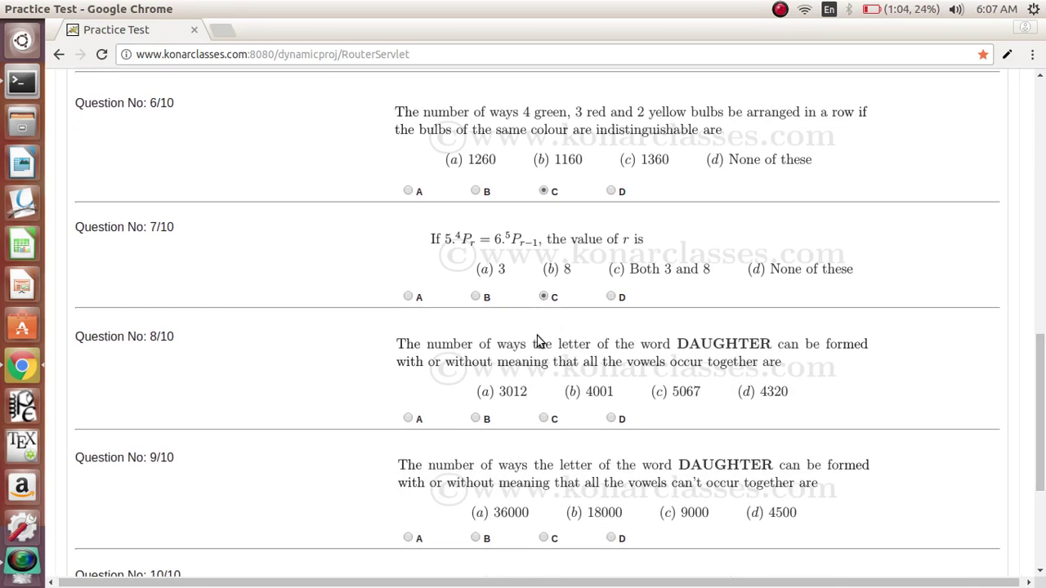
left_click(405, 422)
left_click(405, 420)
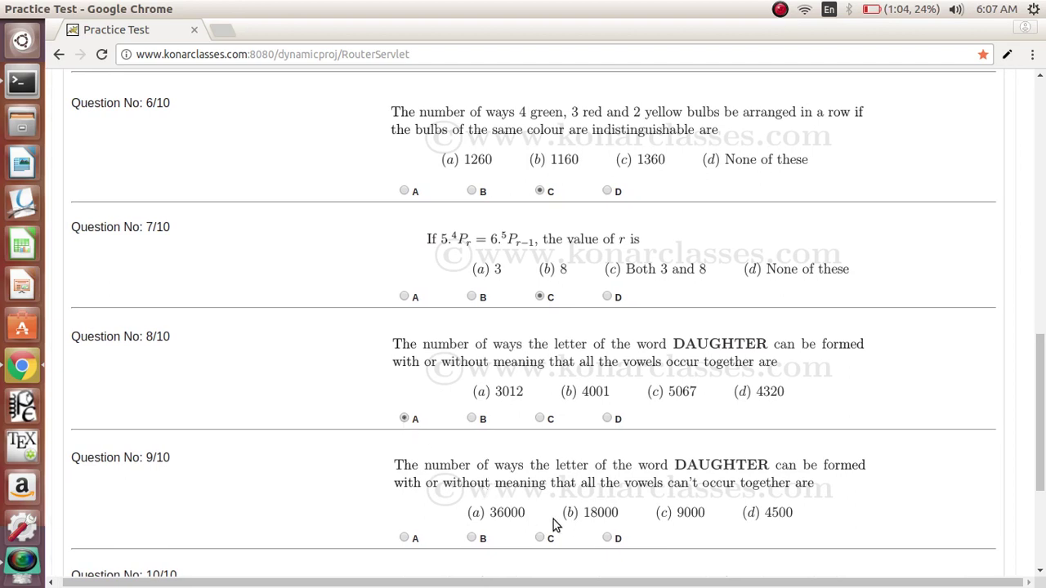
left_click(609, 539)
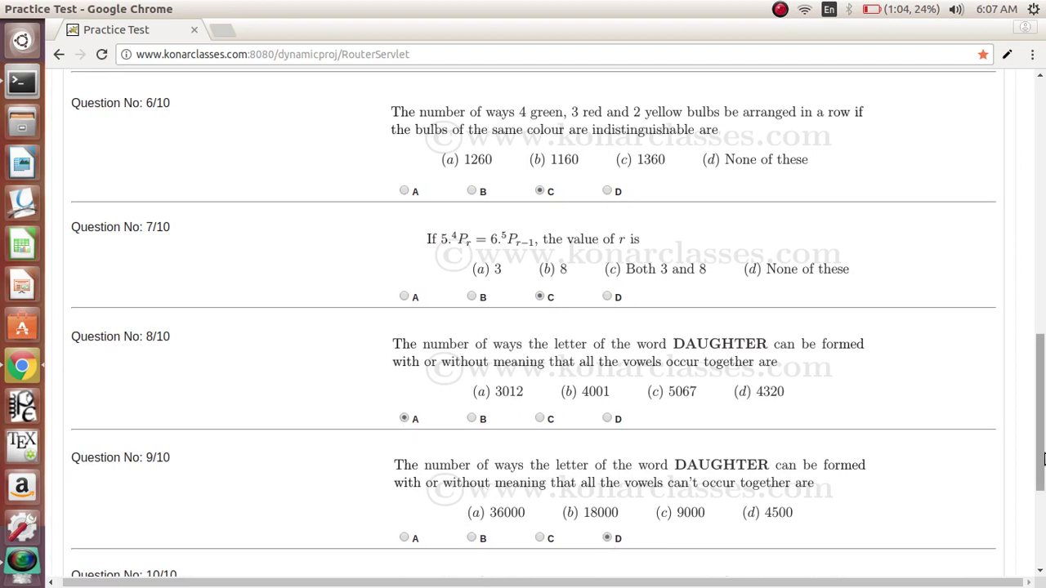
left_click_drag(1042, 462, 1043, 508)
scroll(853, 499, "down", 2)
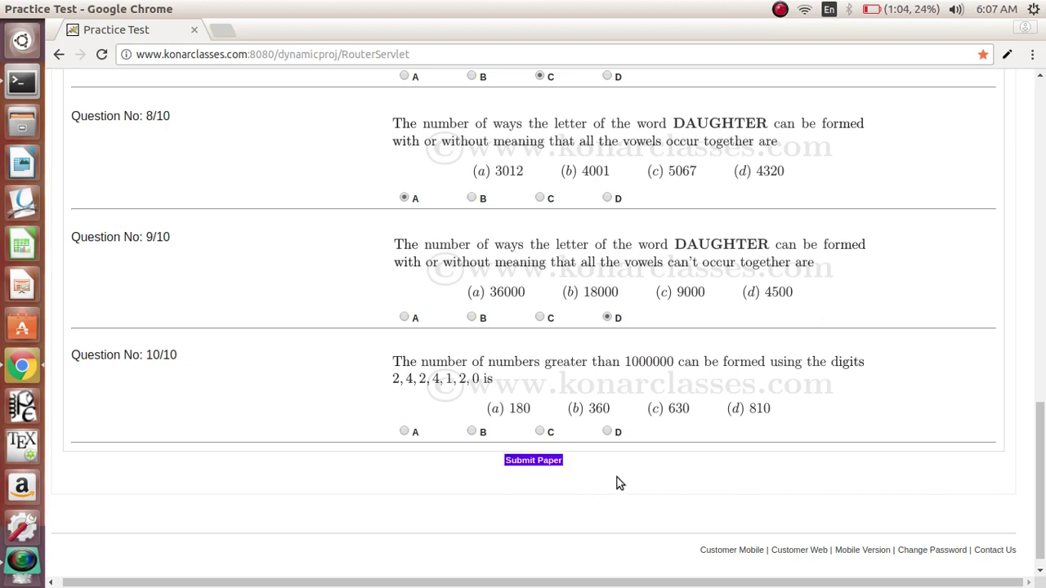
Step: Submit the paper for grading, scoring 1.0 out of 10
left_click(555, 462)
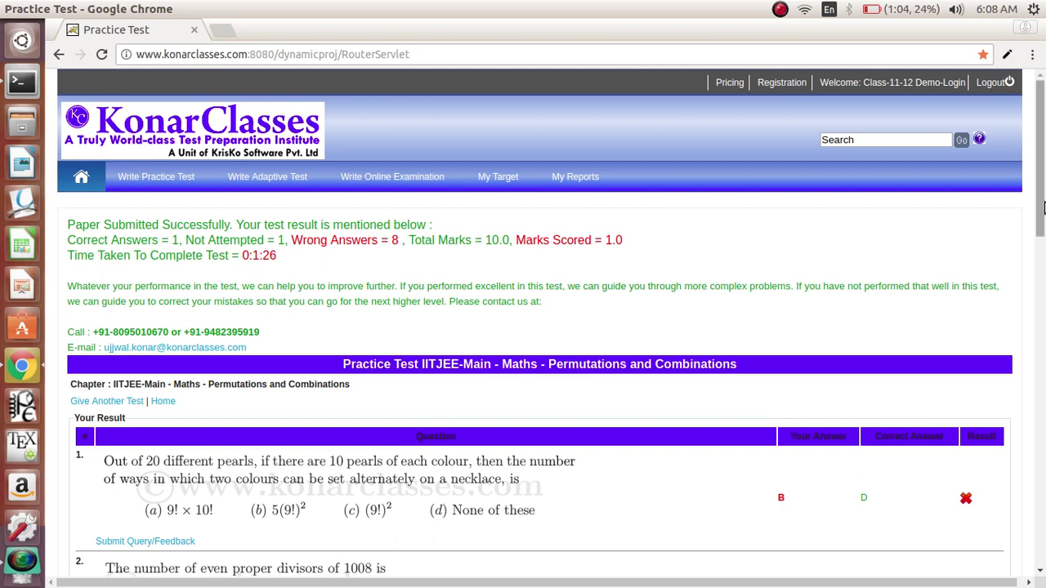
mouse_move(1043, 207)
left_mouse_down()
mouse_move(1043, 304)
mouse_move(1042, 294)
left_mouse_up()
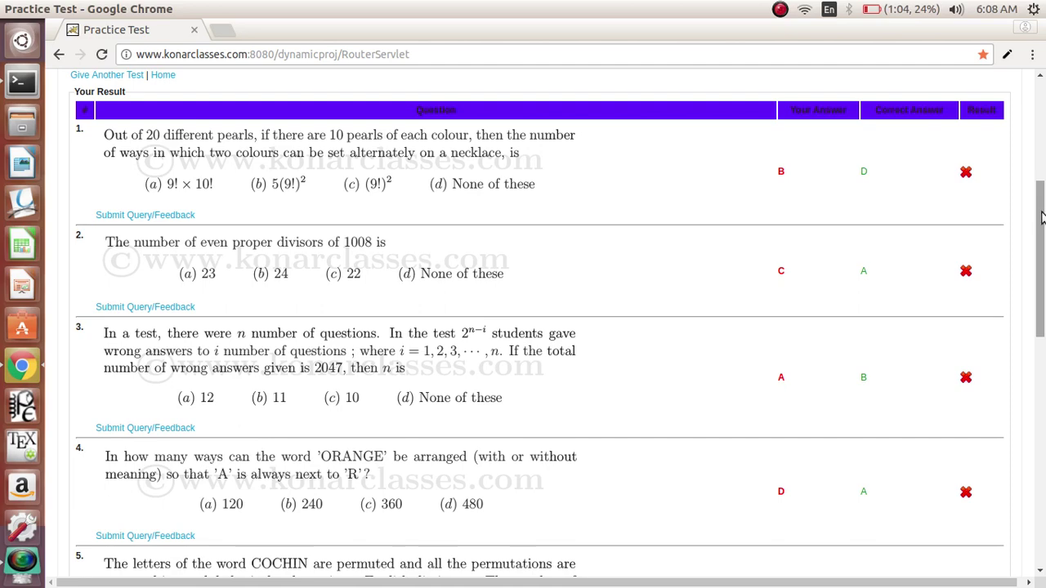
left_click_drag(1041, 217, 1043, 380)
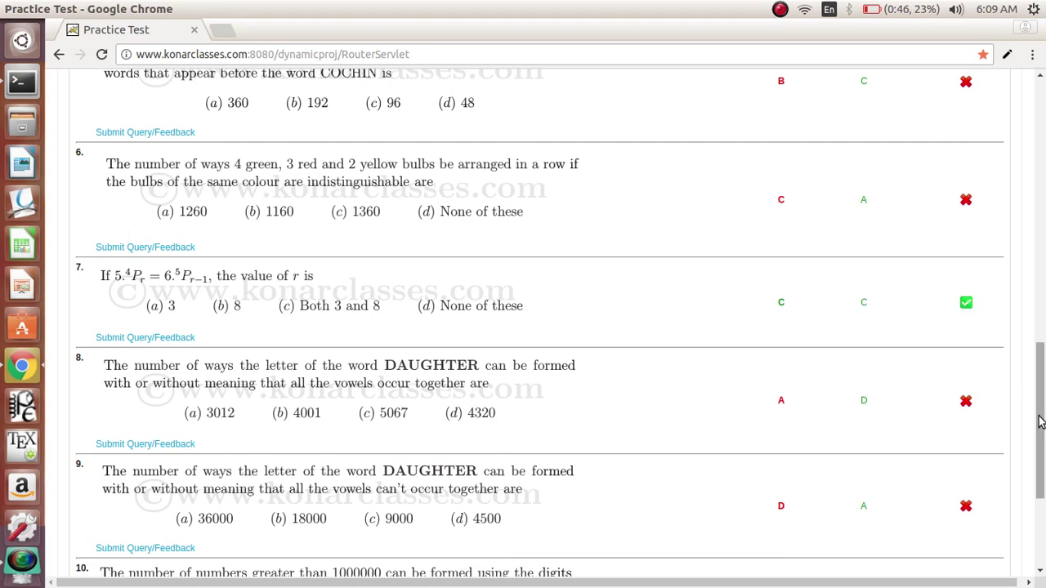
mouse_move(1039, 420)
left_mouse_down()
mouse_move(1039, 435)
mouse_move(1034, 244)
left_mouse_up()
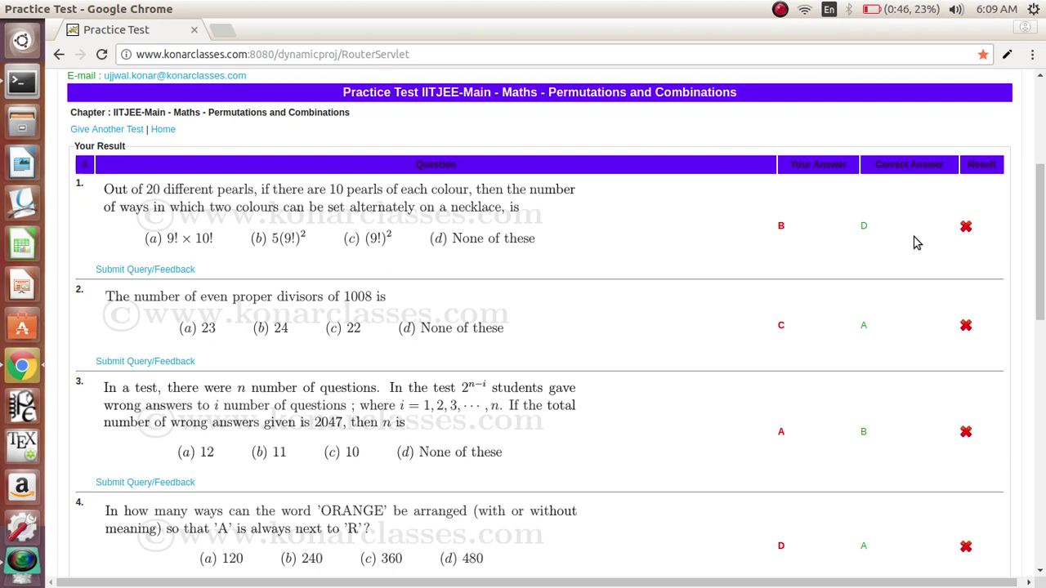
Step: Send the query 'Can you please explain me the solution?' on question 1
left_click(182, 276)
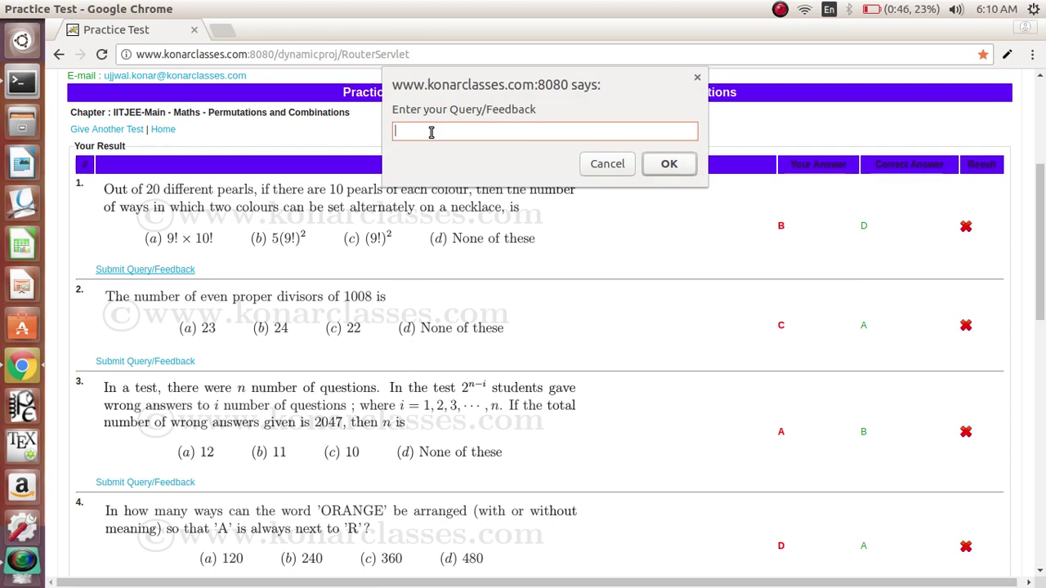
type("Can you please explain me the solution?")
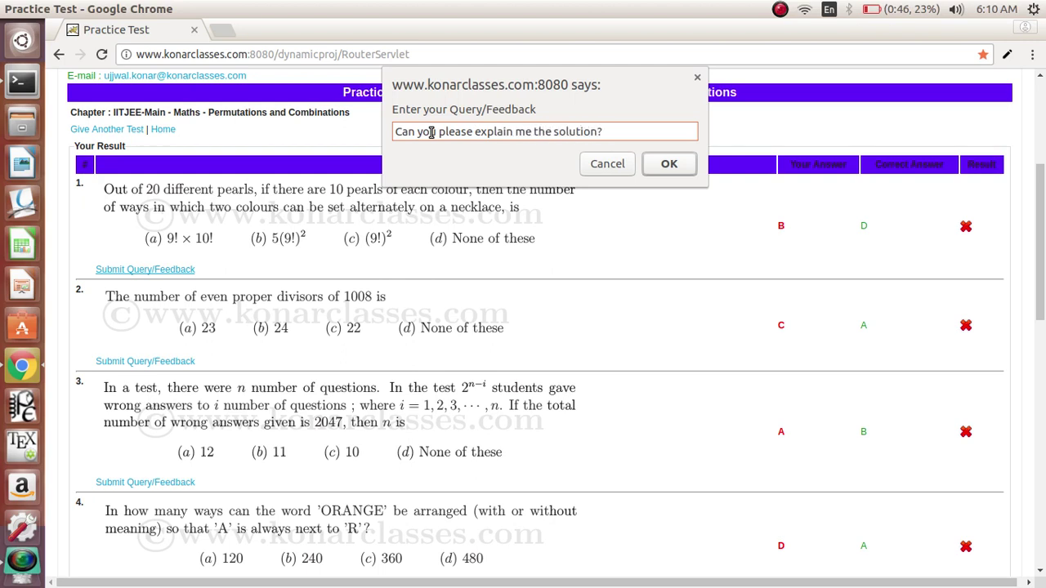
left_click(672, 164)
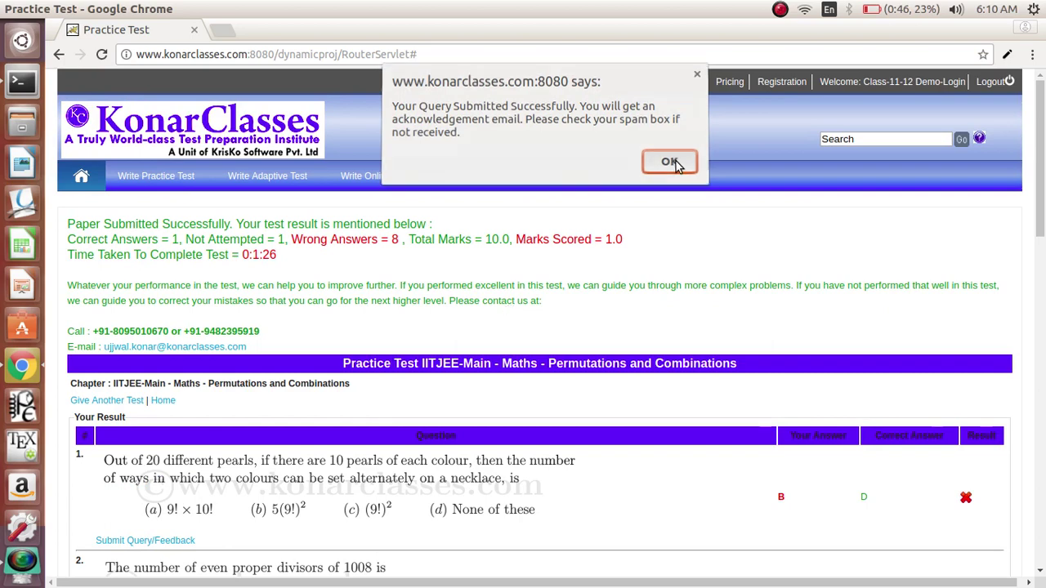
Step: Dismiss the Query Submitted Successfully alert to show the results page again
left_click(675, 165)
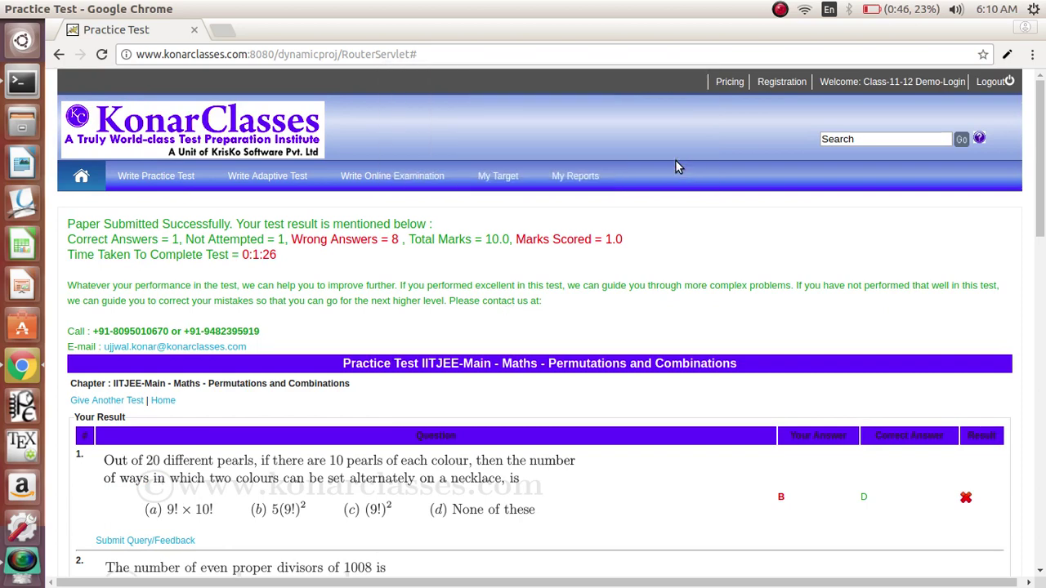